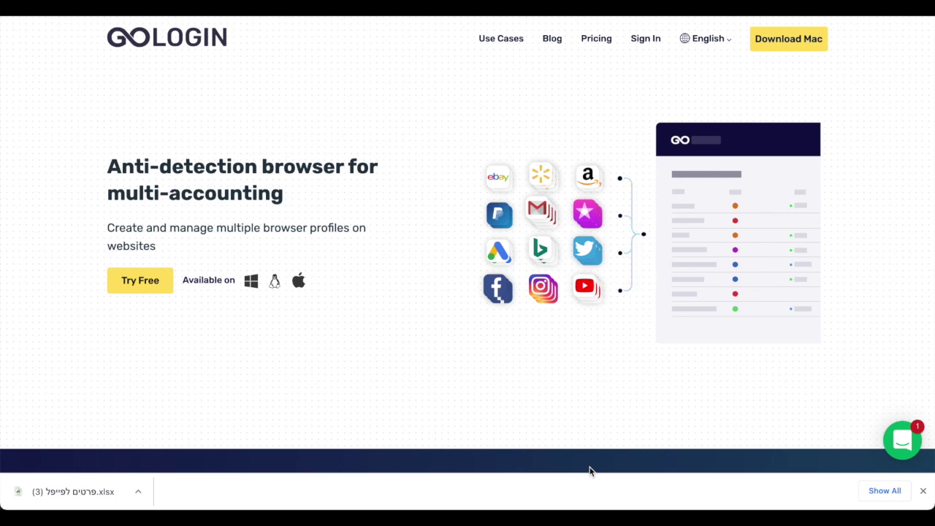
Dismiss the browser's downloads bar and switch to the GoLogin desktop app
click(922, 491)
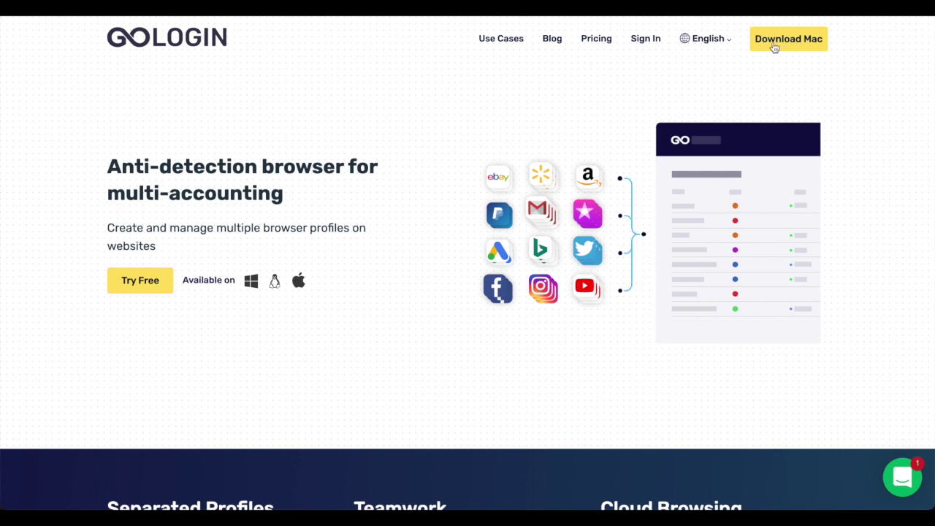
mouse_move(801, 504)
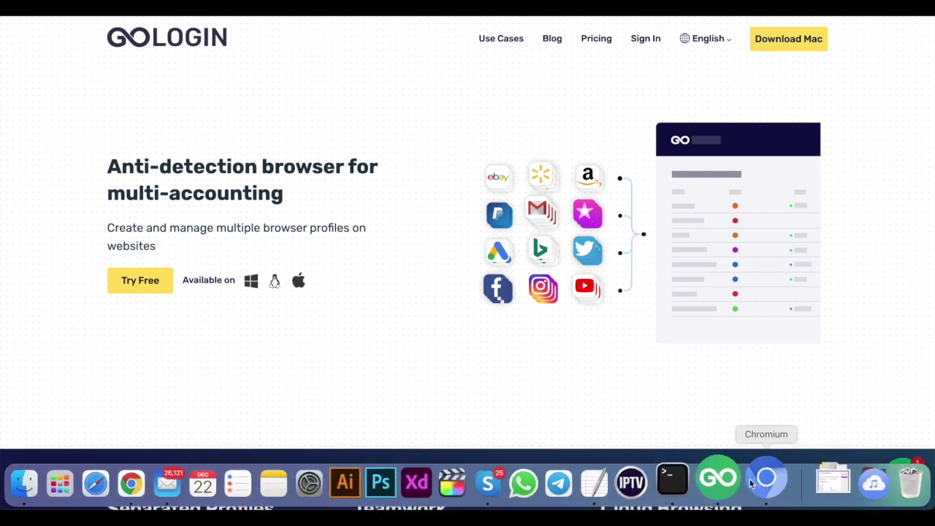
click(726, 480)
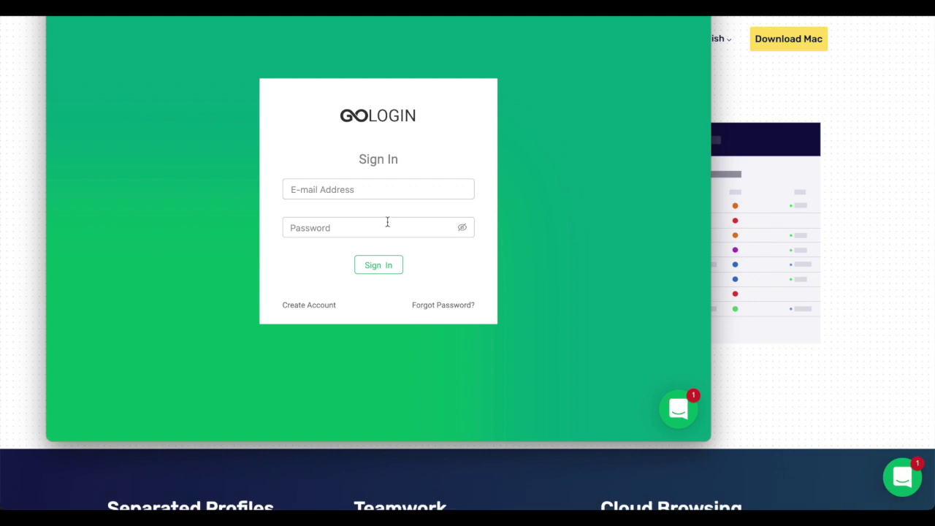
Sign in to GoLogin with the account e-mail address and password
click(387, 191)
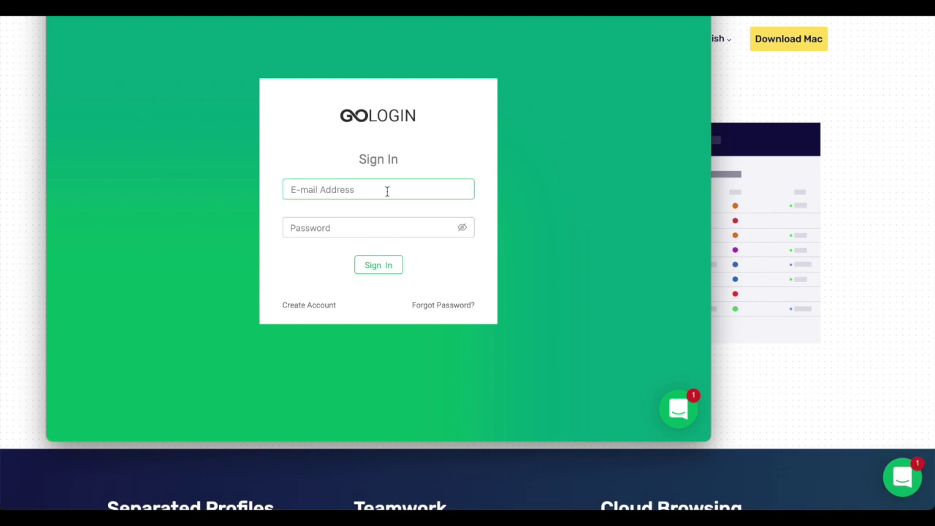
text(***)
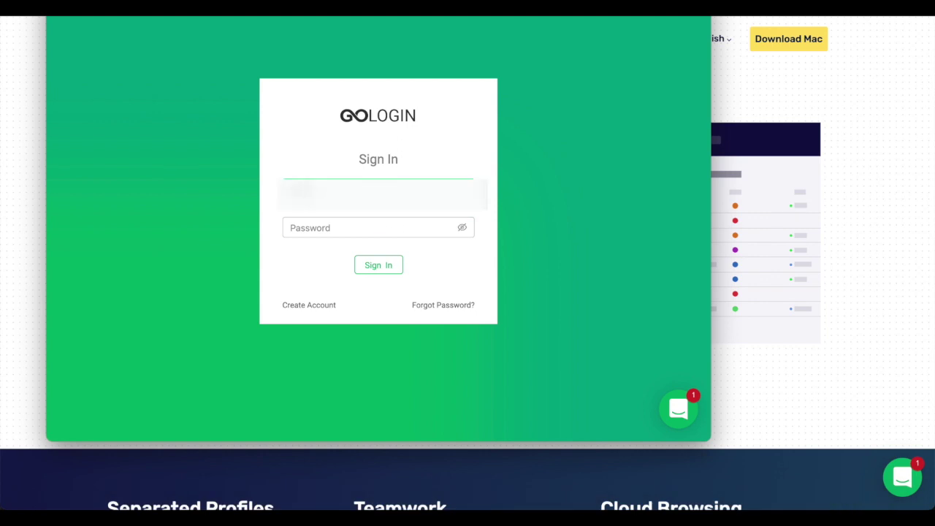
key(Return)
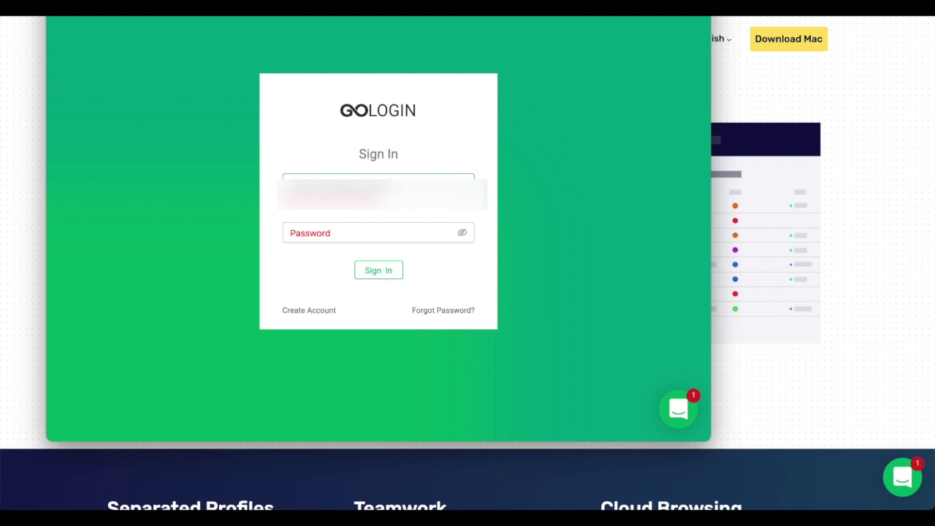
click(291, 233)
text(**)
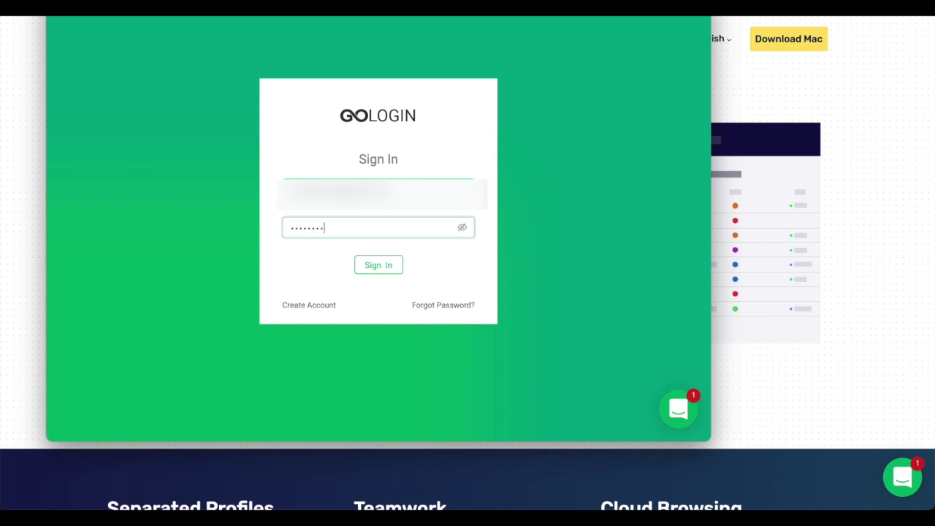
key(Return)
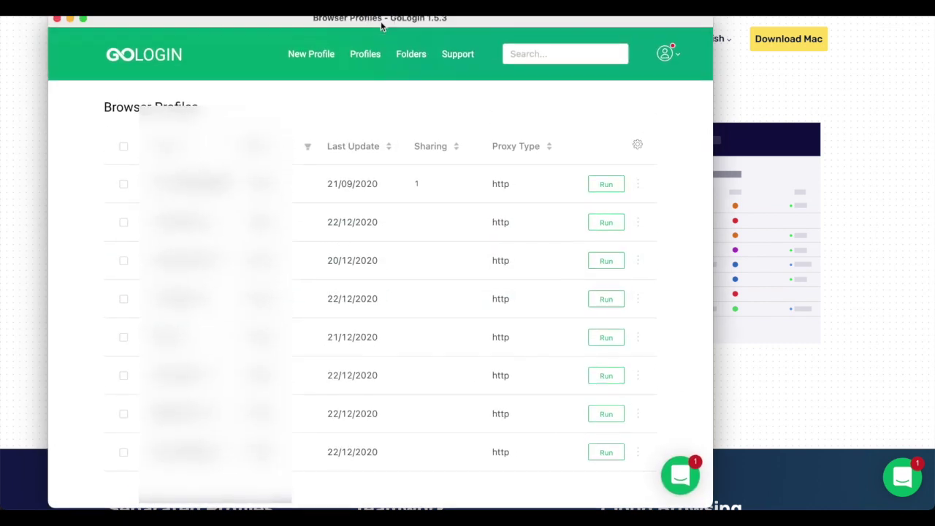
Start a new browser profile and name it "Demo account"
click(314, 57)
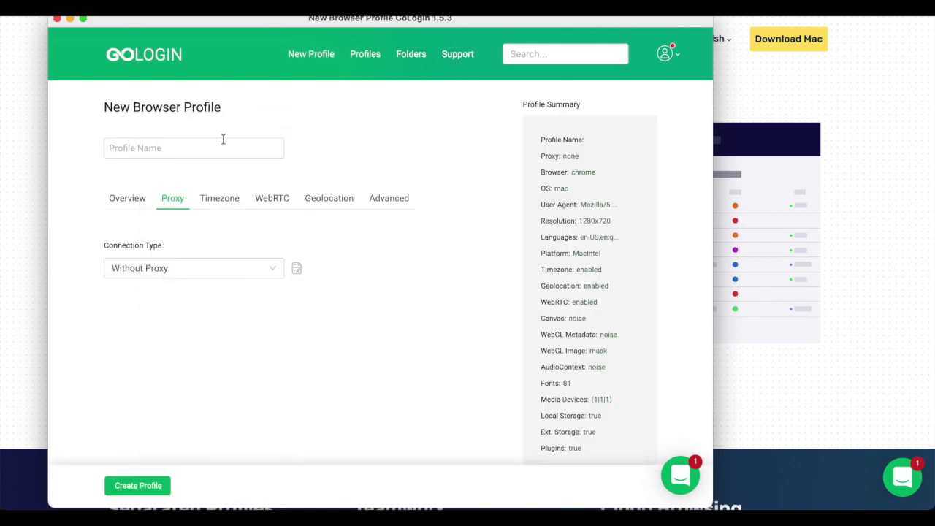
click(214, 144)
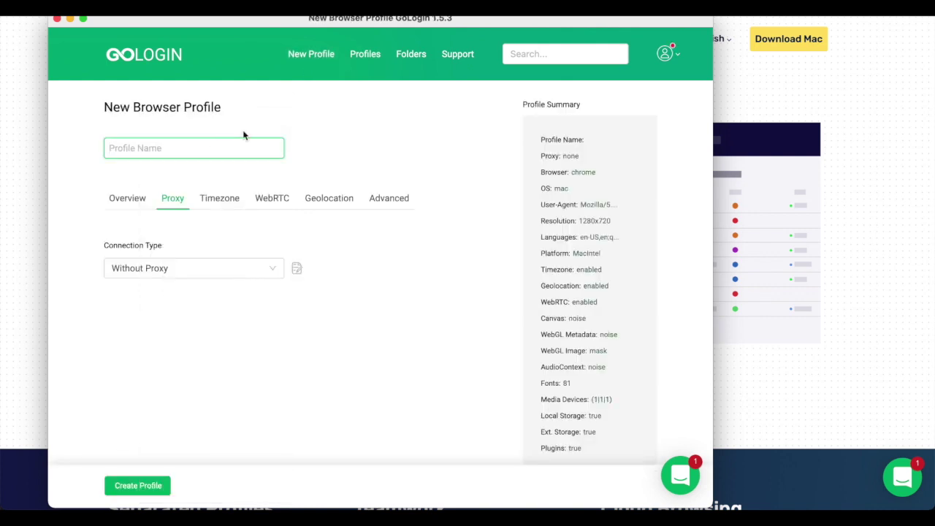
text(Demo account)
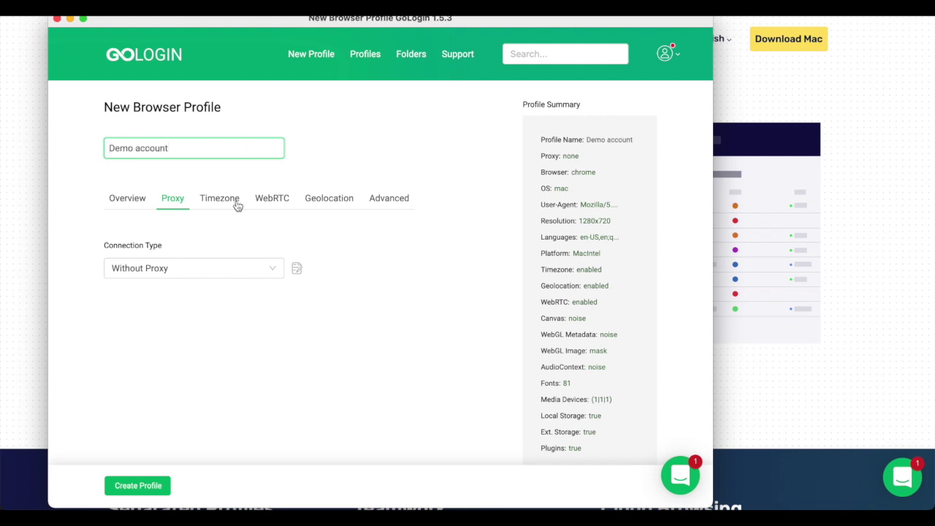
Set the profile's connection type to HTTP Proxy and paste 168.91.93.31 as the proxy host
click(214, 271)
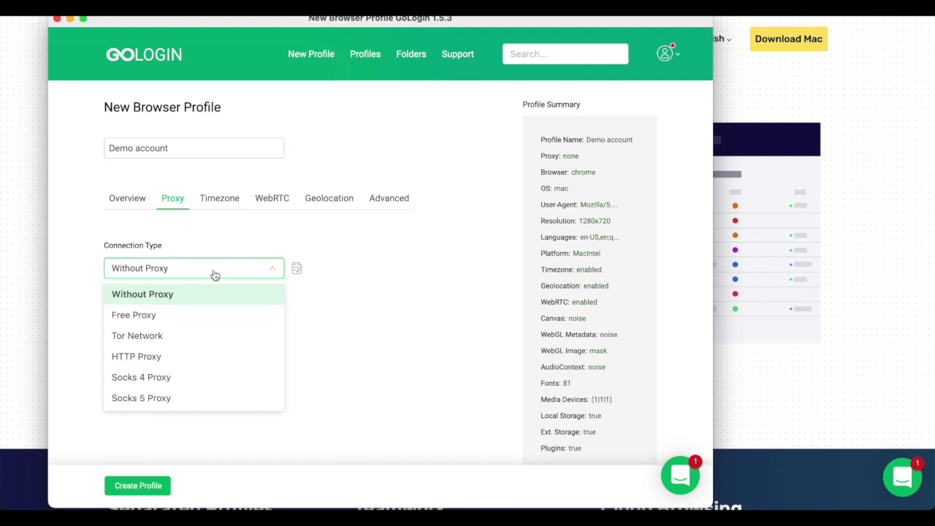
click(158, 356)
click(179, 330)
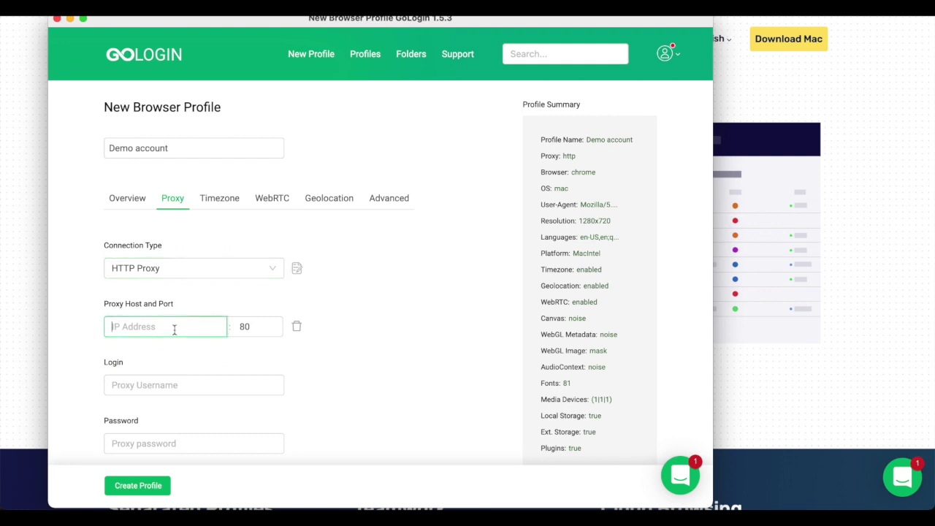
text(168.91.93.31)
Copy the proxy's port from the Proxy-N-VPN list and set the profile's proxy port to 21300
click(251, 324)
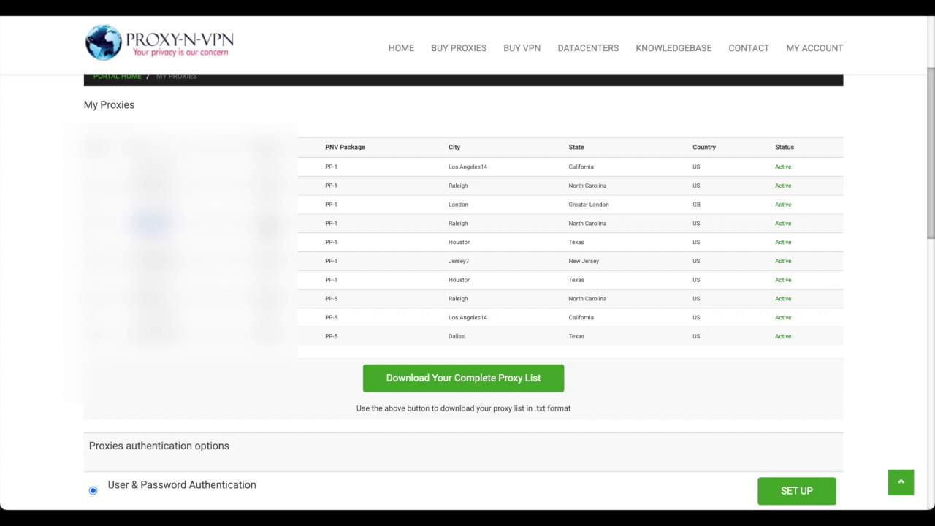
double_click(268, 226)
click(727, 482)
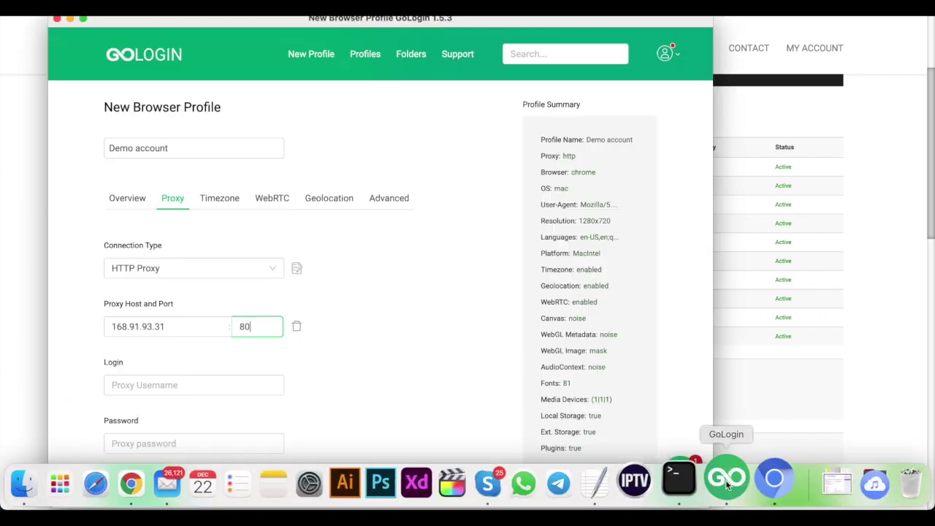
double_click(257, 324)
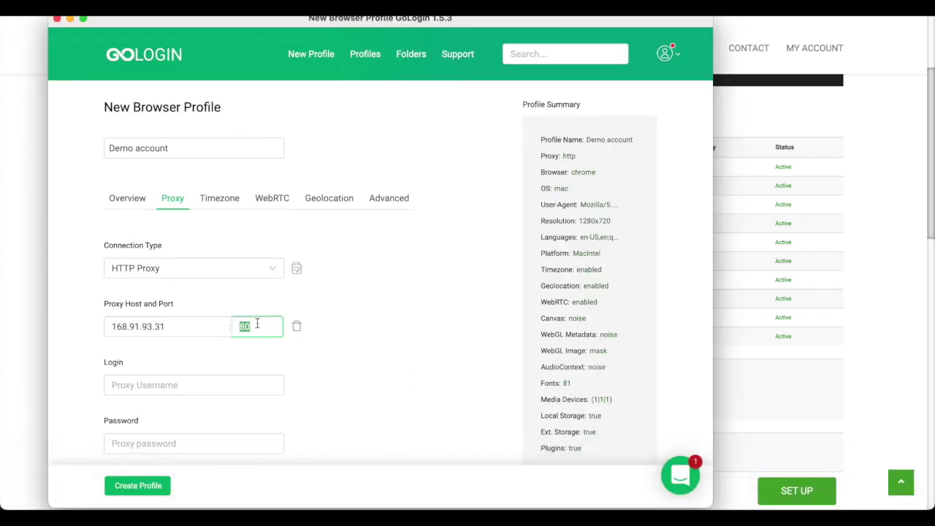
text(21300)
Copy the proxy username from the Proxy-N-VPN authentication options into the GoLogin profile's proxy login field
click(888, 338)
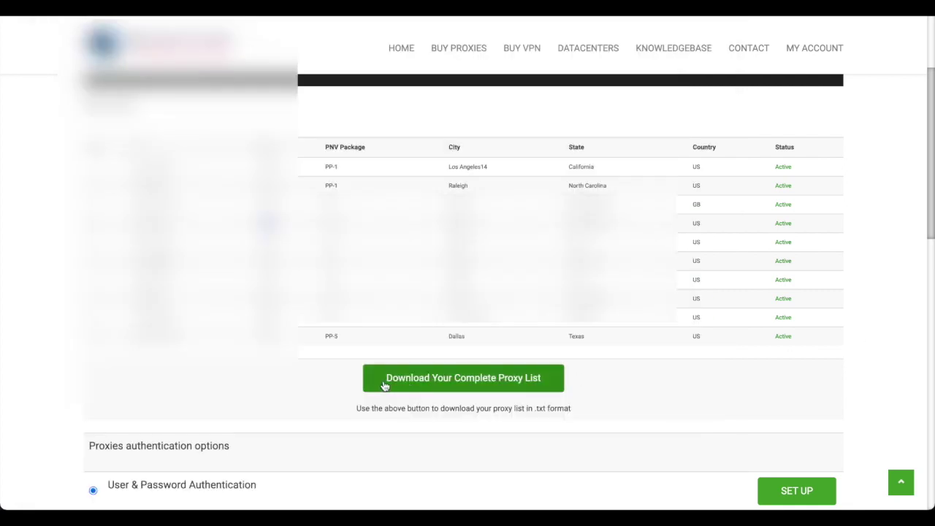
scroll(384, 386, down, 5)
double_click(138, 247)
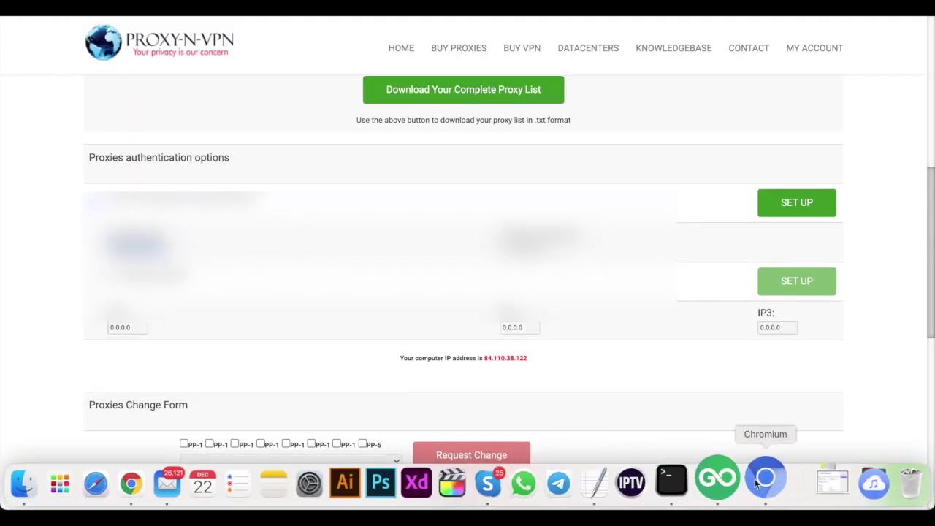
click(760, 478)
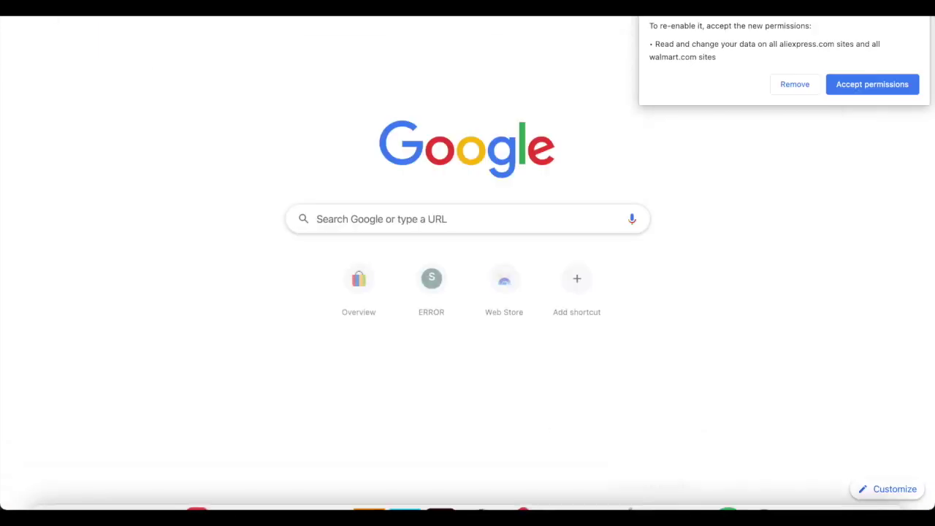
click(719, 488)
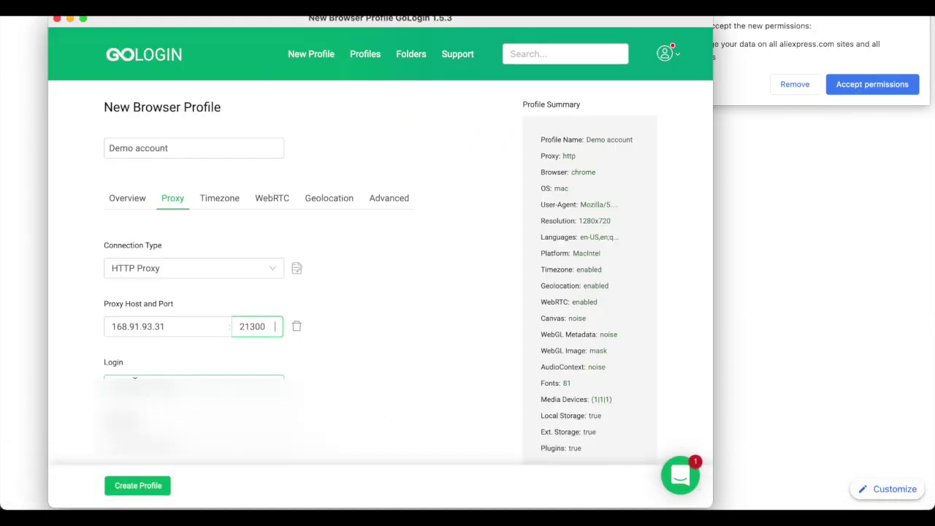
click(135, 381)
Copy the proxy password from the Proxy-N-VPN authentication options into the GoLogin profile's proxy password field
click(24, 378)
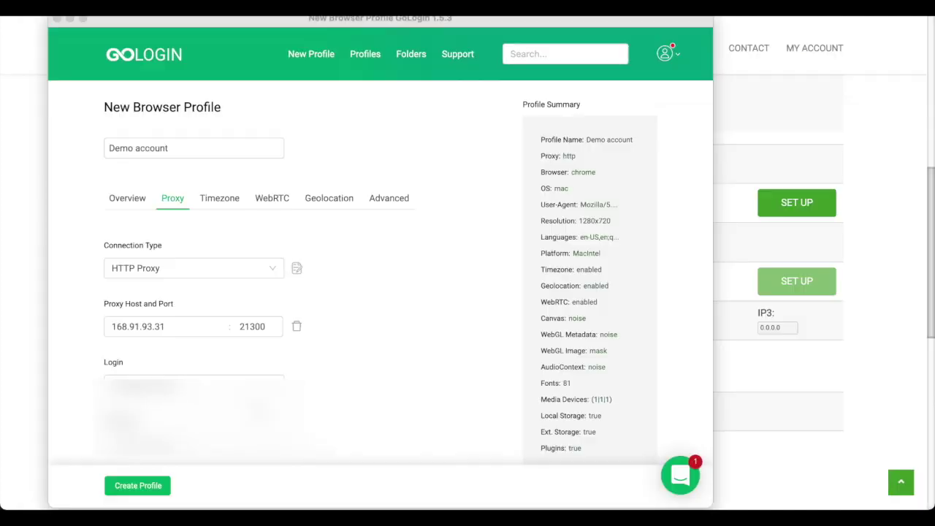
click(33, 380)
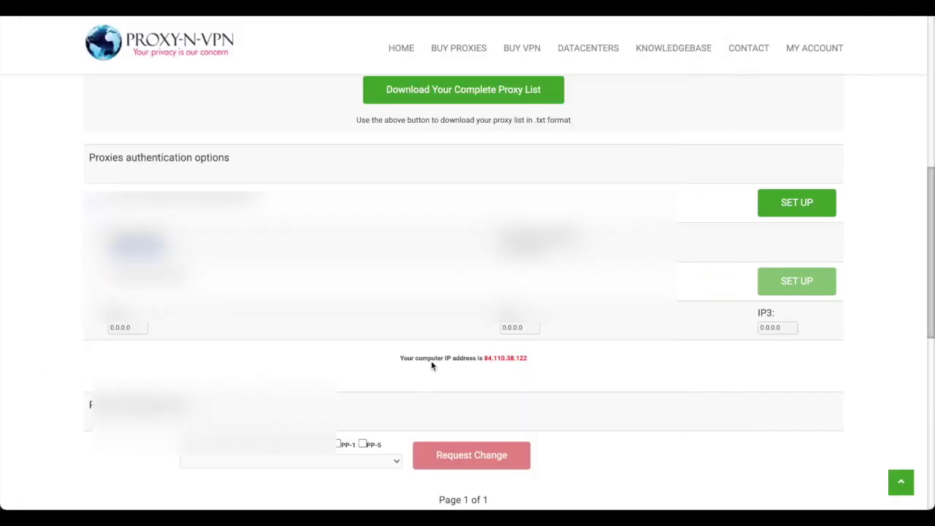
double_click(532, 249)
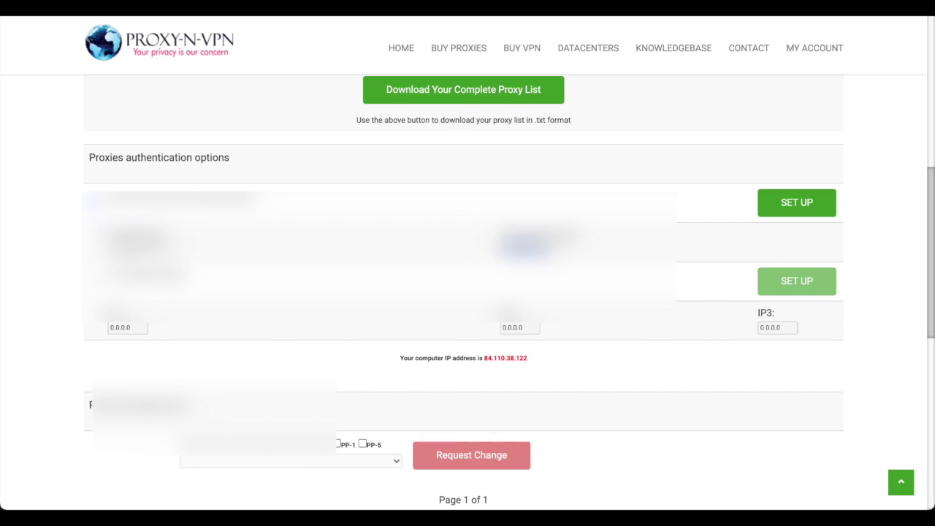
mouse_move(657, 504)
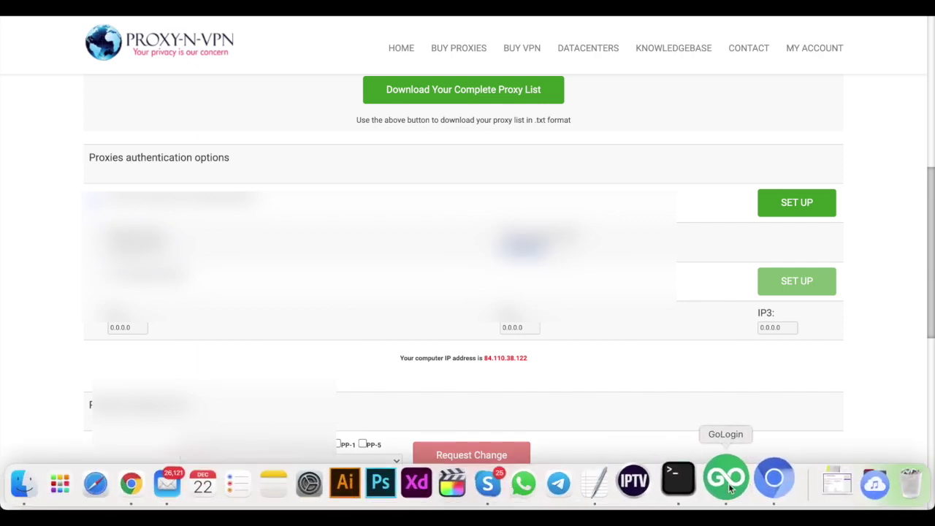
click(727, 482)
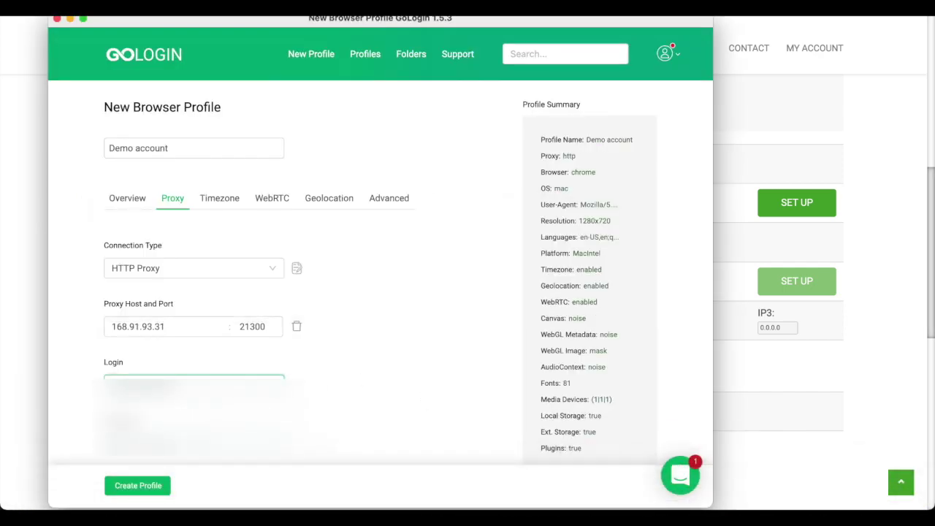
click(146, 444)
key(super+v)
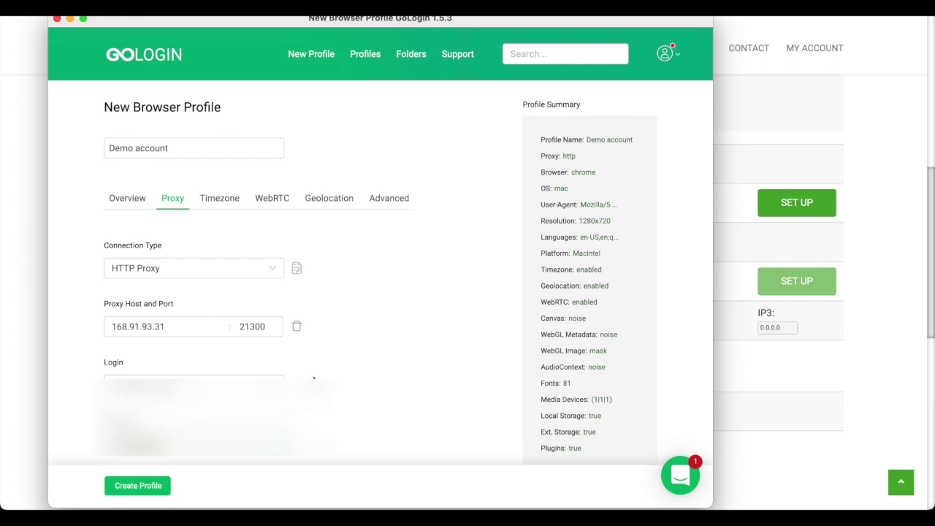
Create the Demo account profile and launch its browser window
click(161, 487)
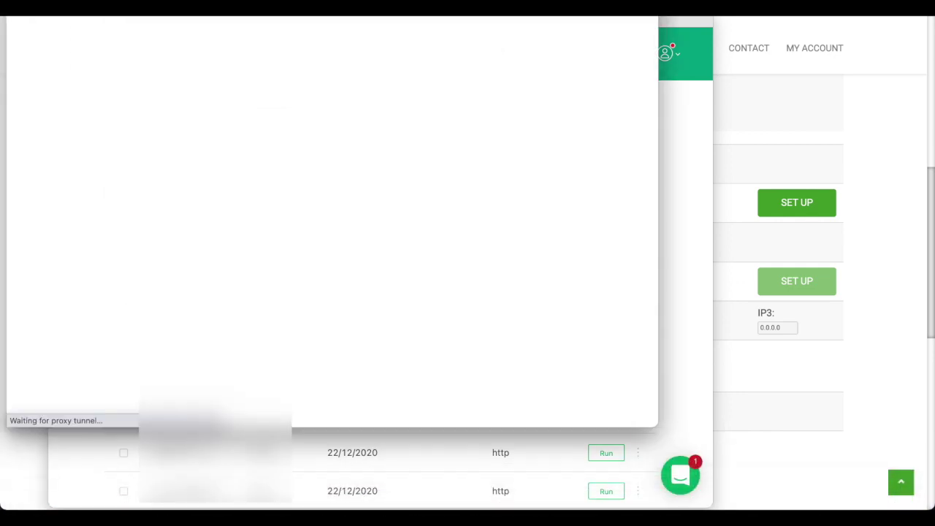
drag(493, 1, 546, 44)
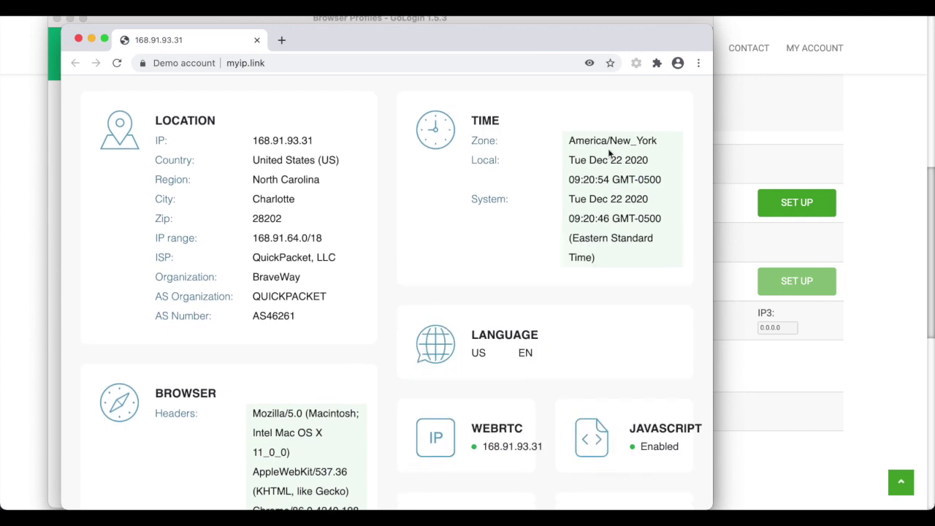
Examine the IP, location, time zone and WebRTC details on the profile's myip.link page
drag(431, 47, 451, 47)
scroll(420, 194, down, 5)
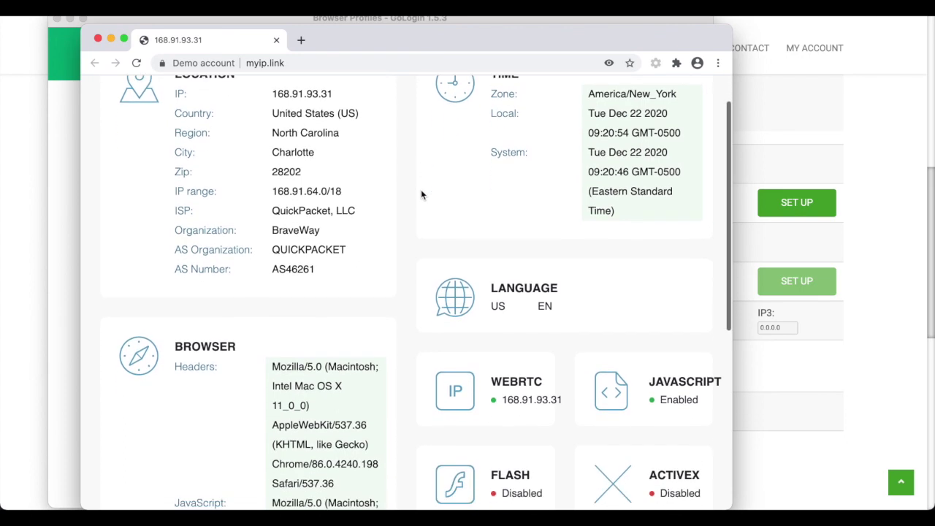
scroll(421, 194, up, 5)
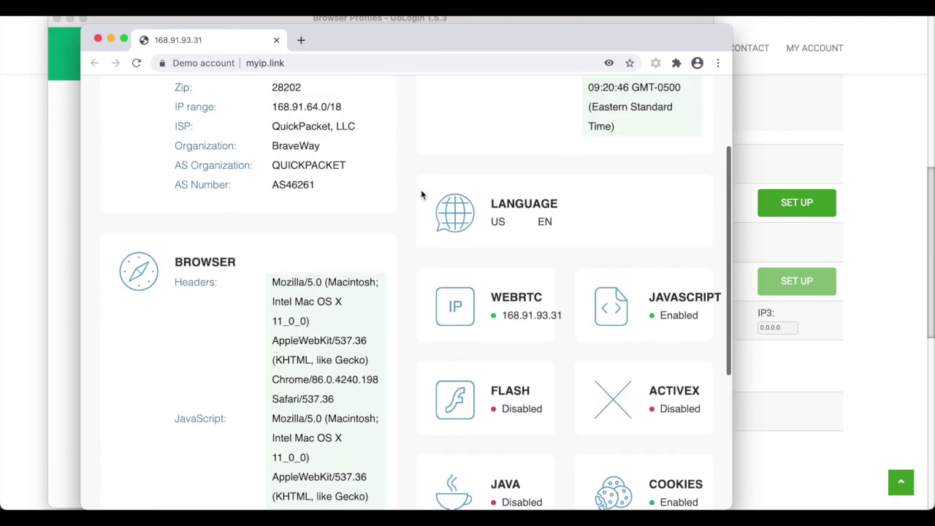
drag(355, 42, 470, 34)
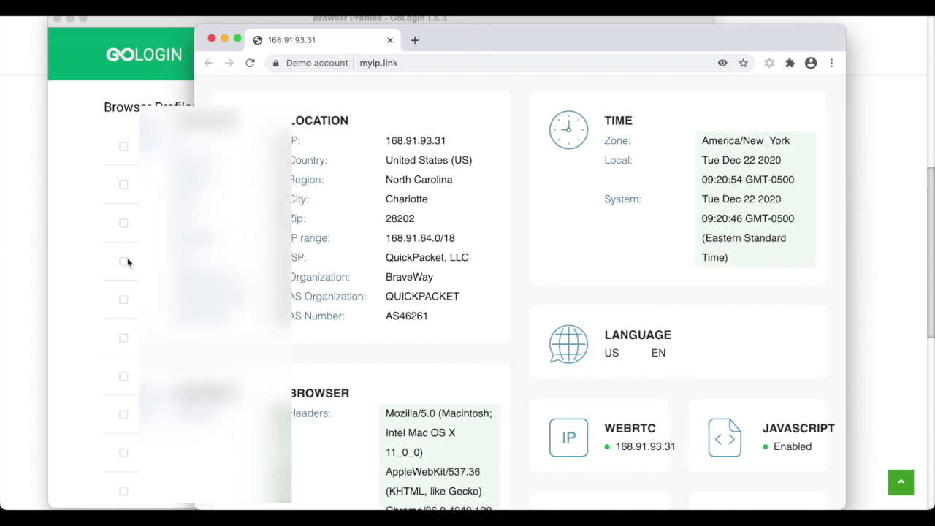
Return to the GoLogin profile list and examine the sales and feedback sections of another profile's seller console
click(83, 265)
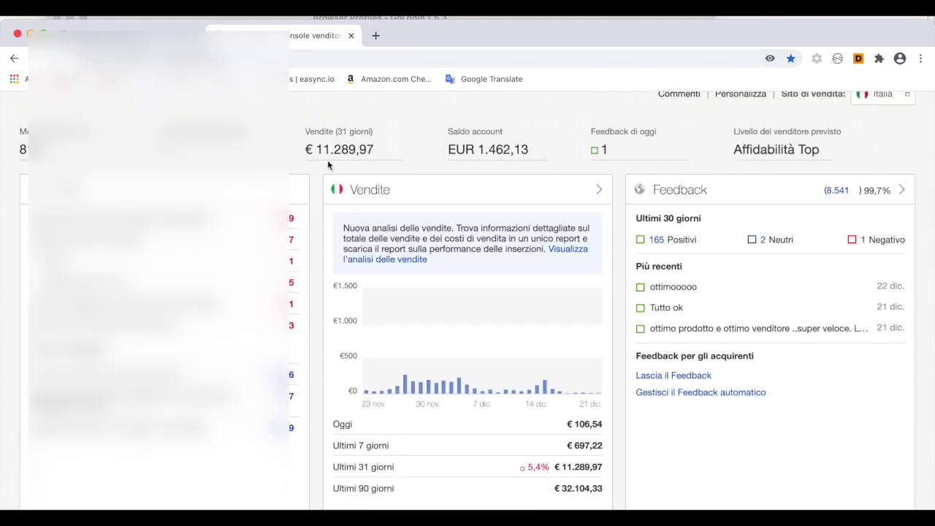
scroll(319, 188, down, 2)
scroll(319, 189, down, 3)
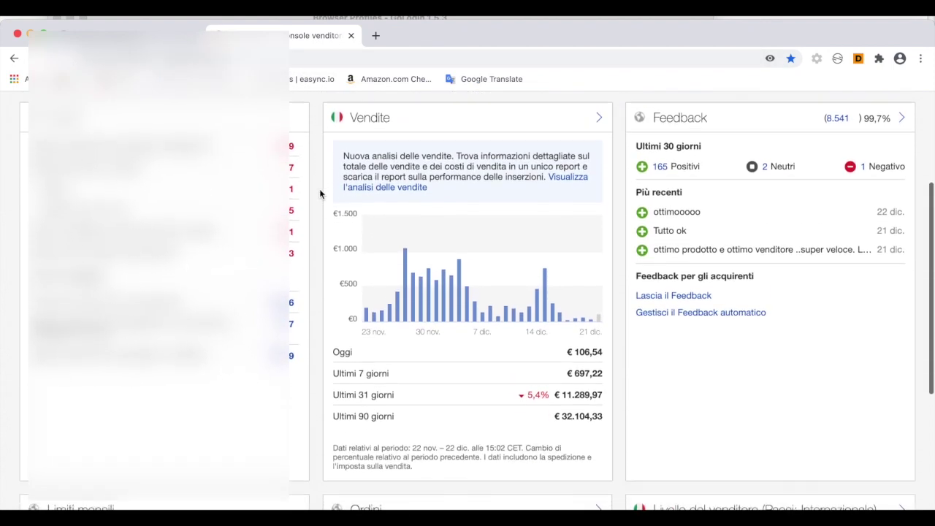
scroll(319, 189, down, 1)
scroll(319, 189, up, 3)
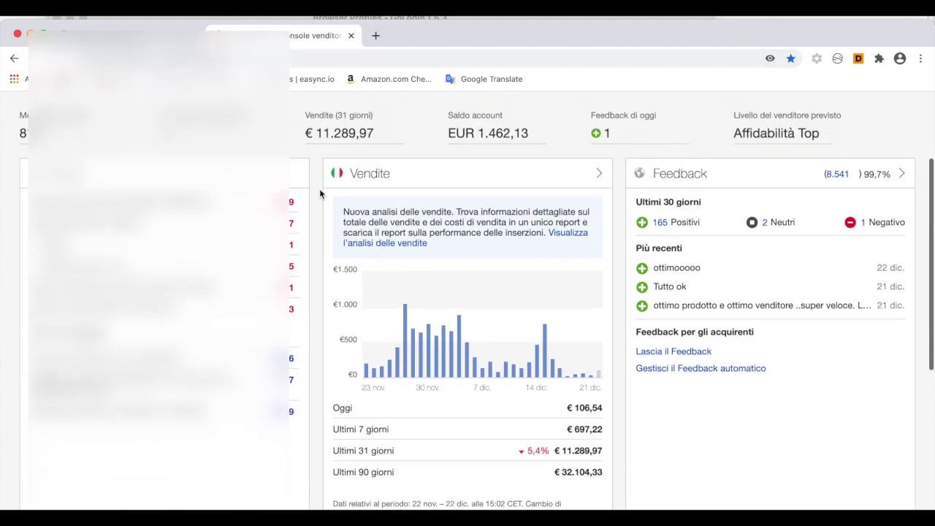
Review the returns and replacements in progress from the seller console's Ordini section and return to the console overview
scroll(320, 189, down, 5)
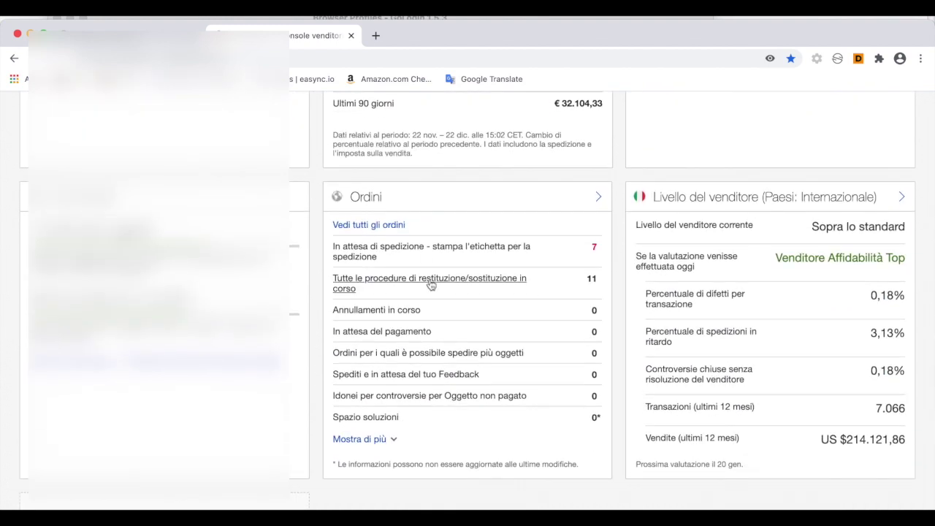
click(434, 283)
scroll(432, 246, down, 5)
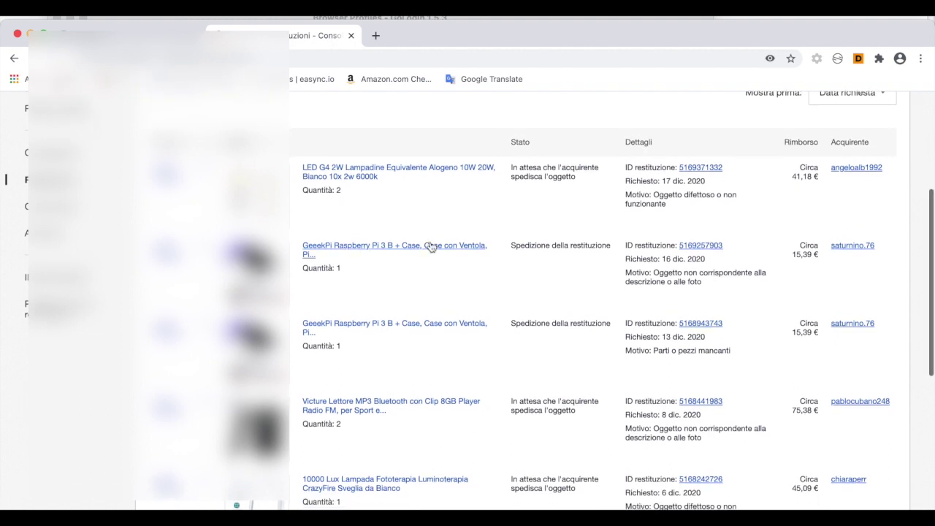
scroll(430, 246, up, 3)
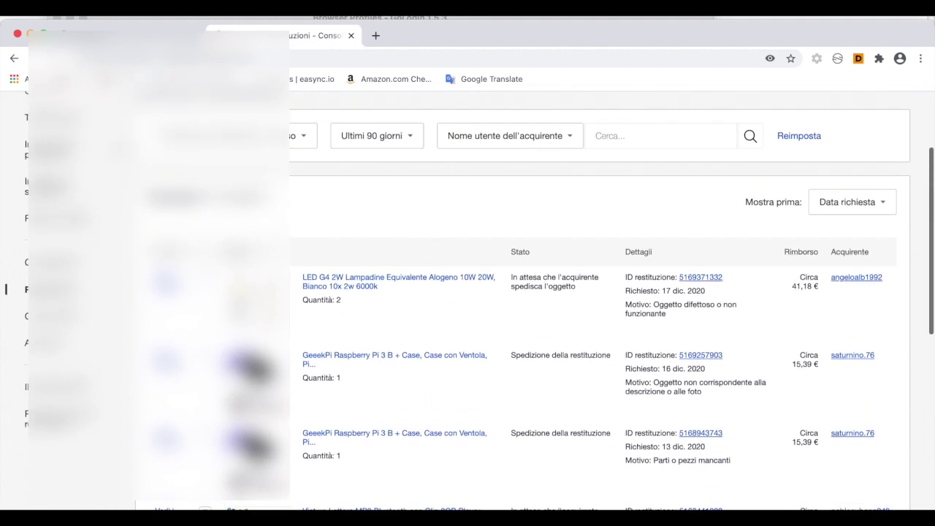
click(14, 57)
Open the seller console's Messaggi inbox and look through the received messages
scroll(868, 215, up, 6)
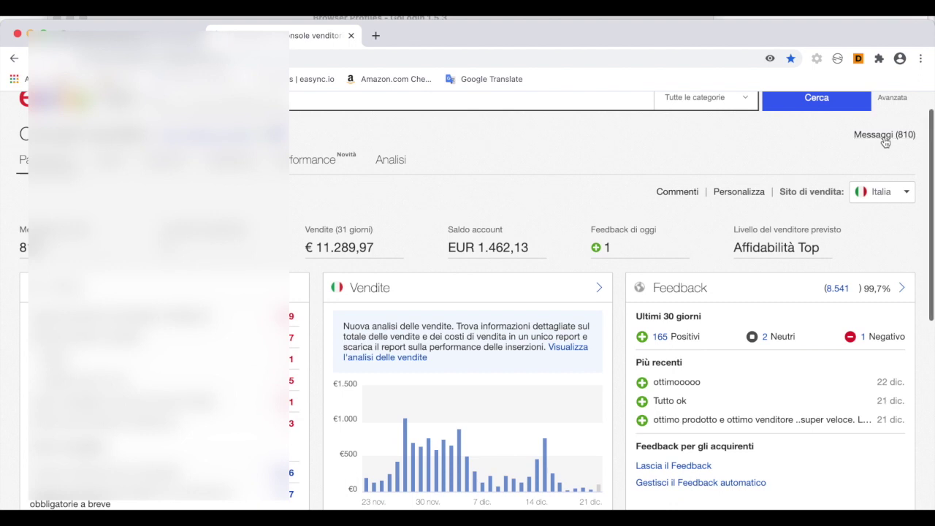
click(847, 138)
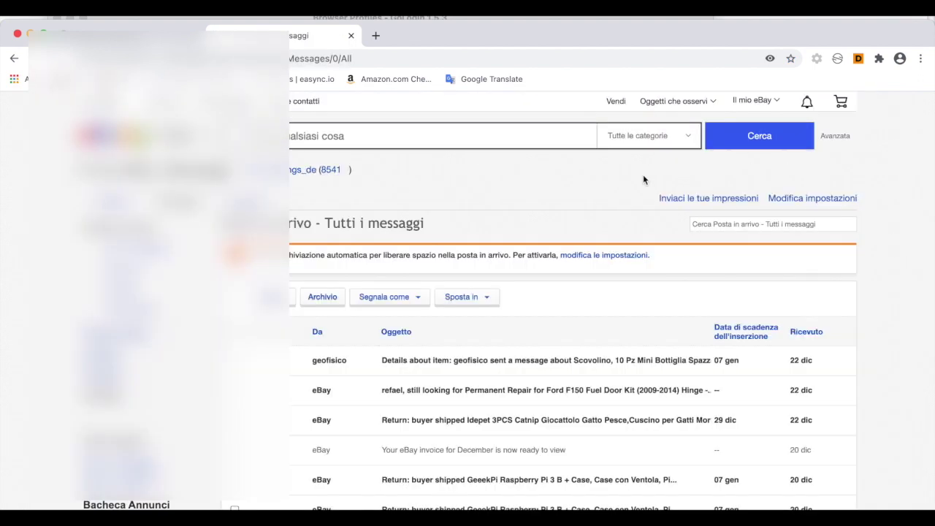
scroll(591, 208, down, 2)
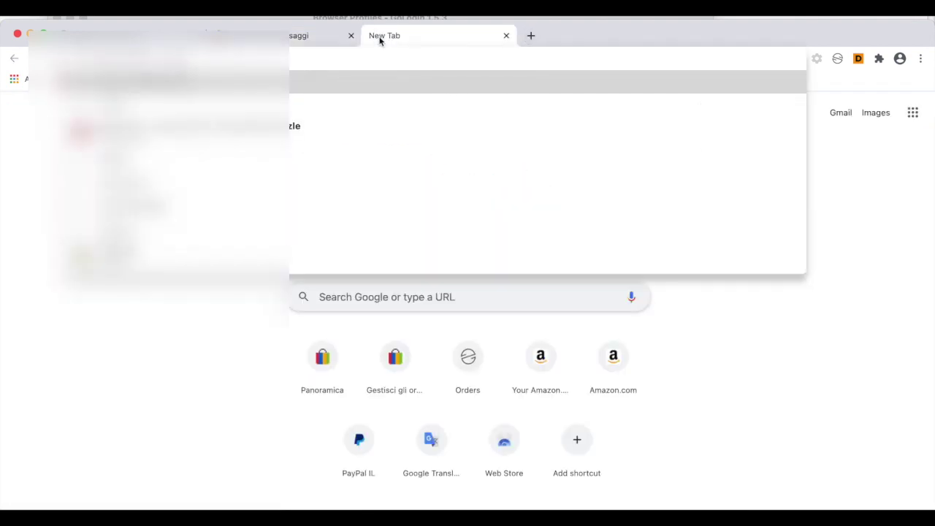
Open the easync.io orders page and the bookmarked Amazon.com page in separate new tabs of the profile's browser
key(BackSpace)
key(BackSpace)
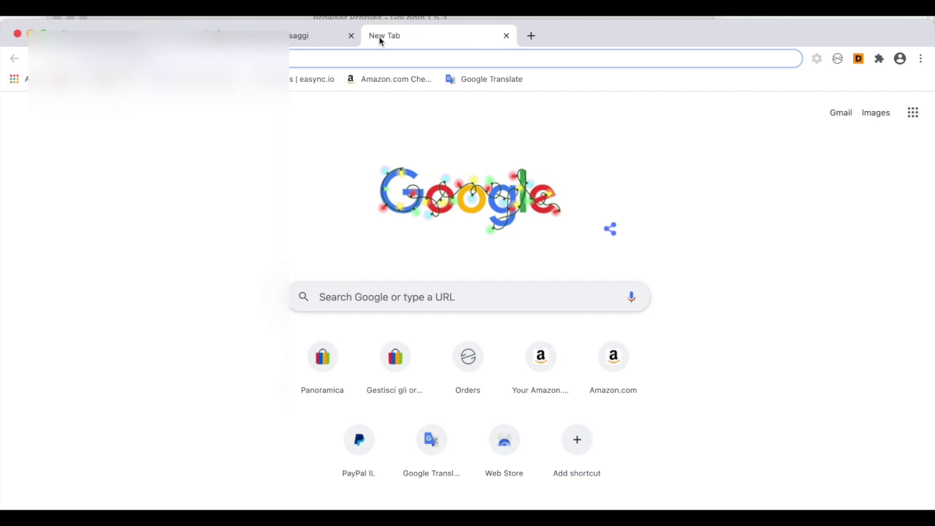
click(296, 79)
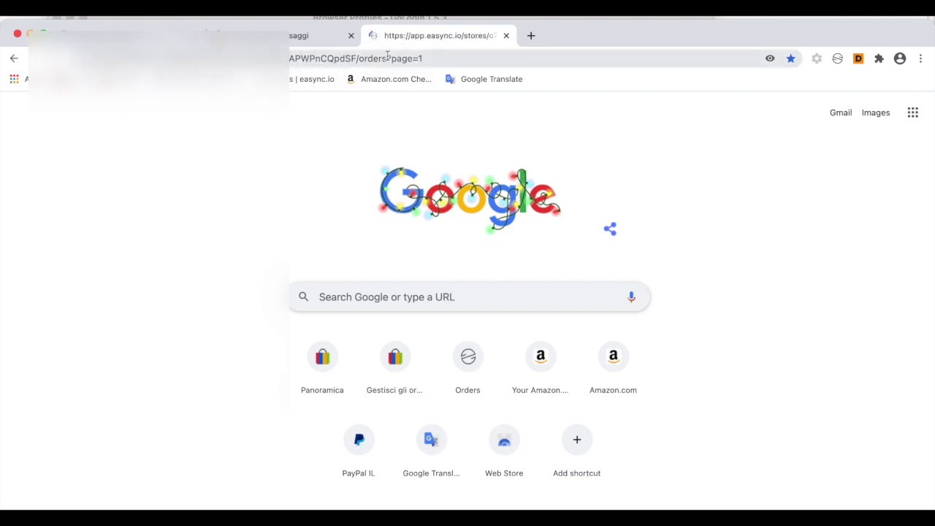
click(531, 36)
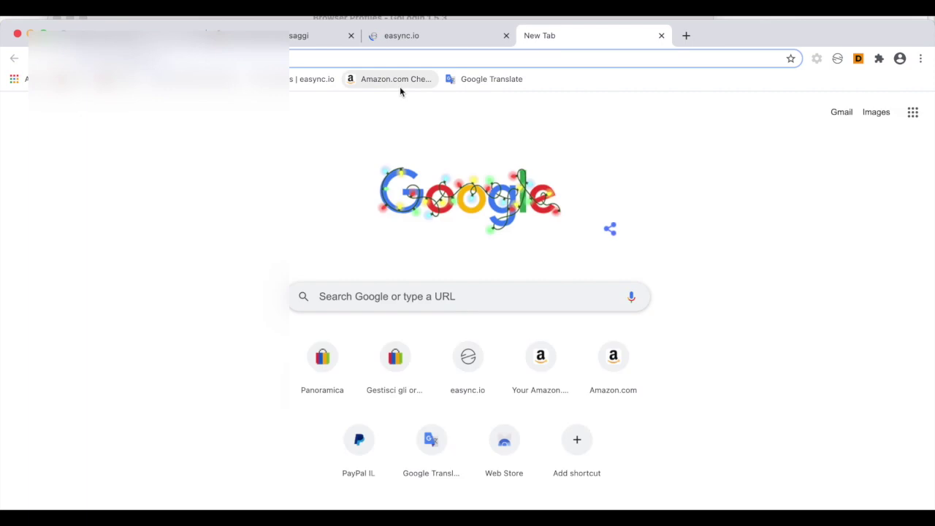
click(399, 86)
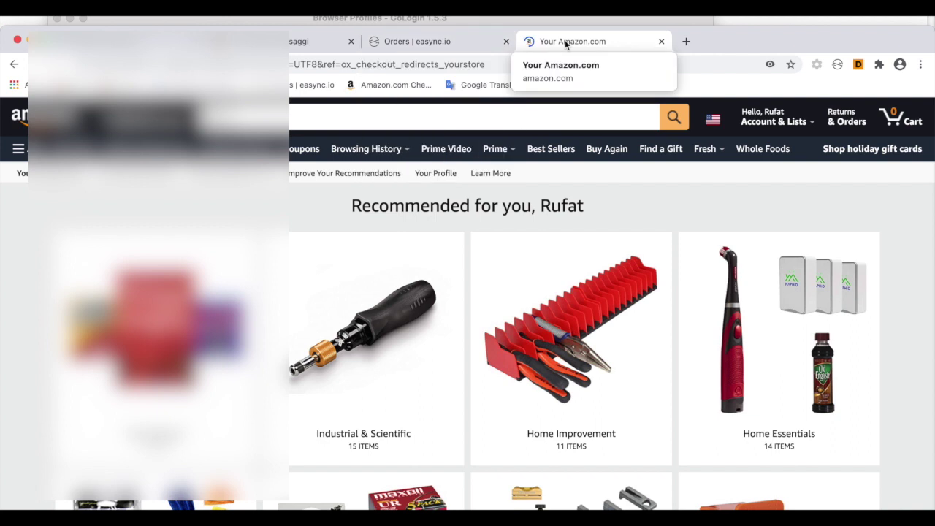
Close the seller profile's browser window to return to the GoLogin profile list
mouse_move(296, 46)
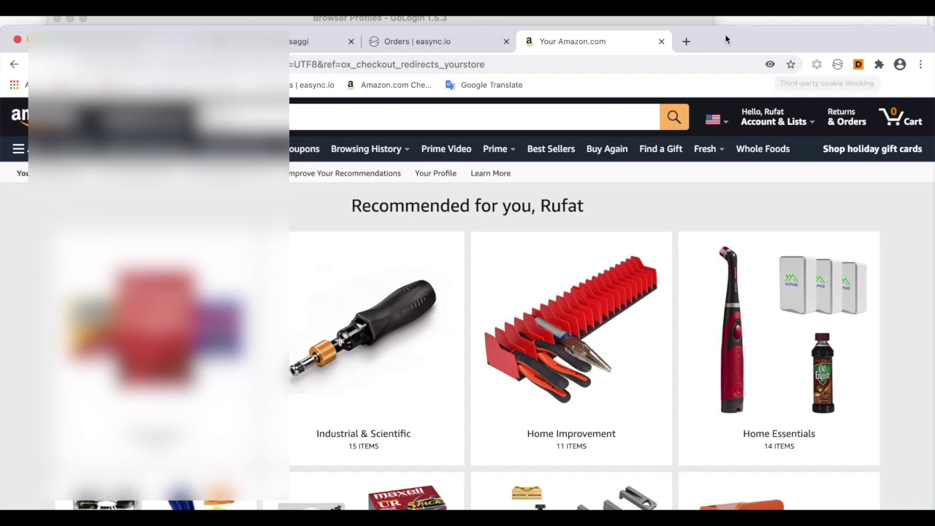
mouse_move(725, 39)
mouse_down()
mouse_move(727, 48)
mouse_move(726, 40)
mouse_up()
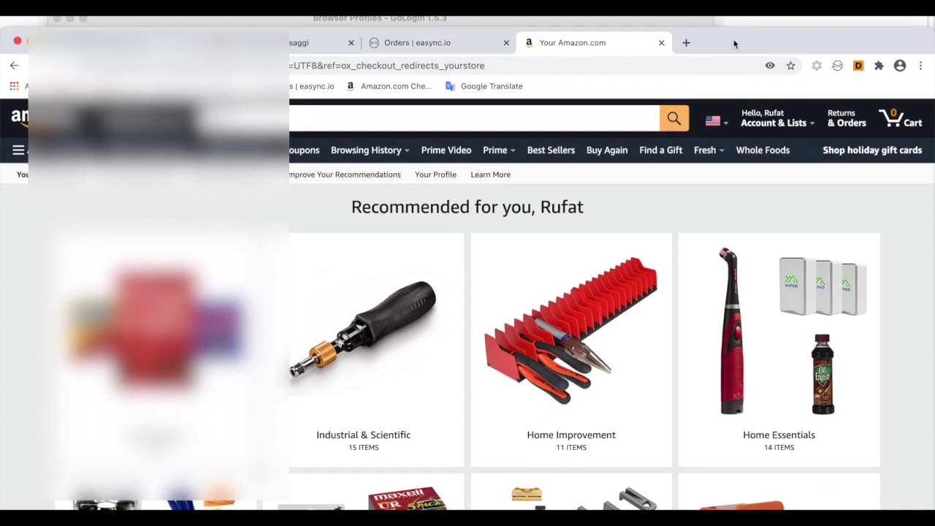
click(18, 43)
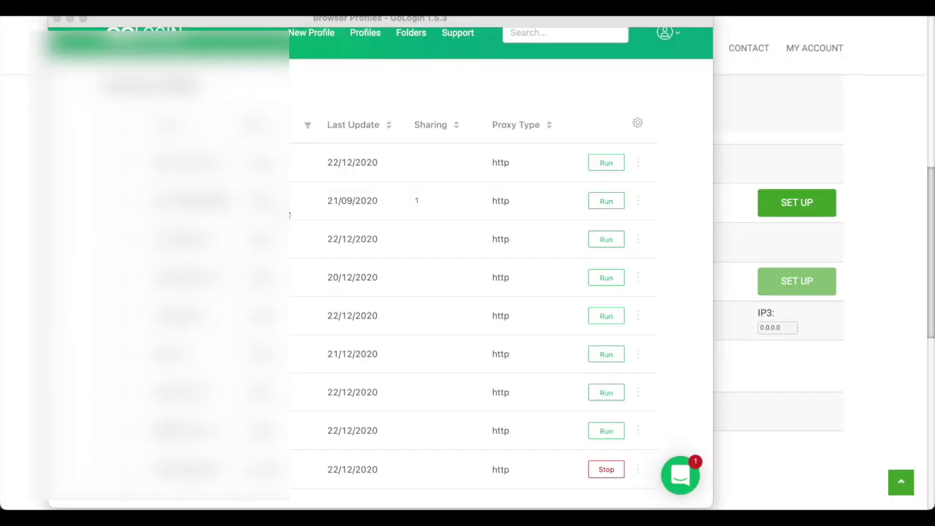
Open the profile directly above the one just closed for editing and review its timezone, WebRTC and geolocation settings
click(638, 434)
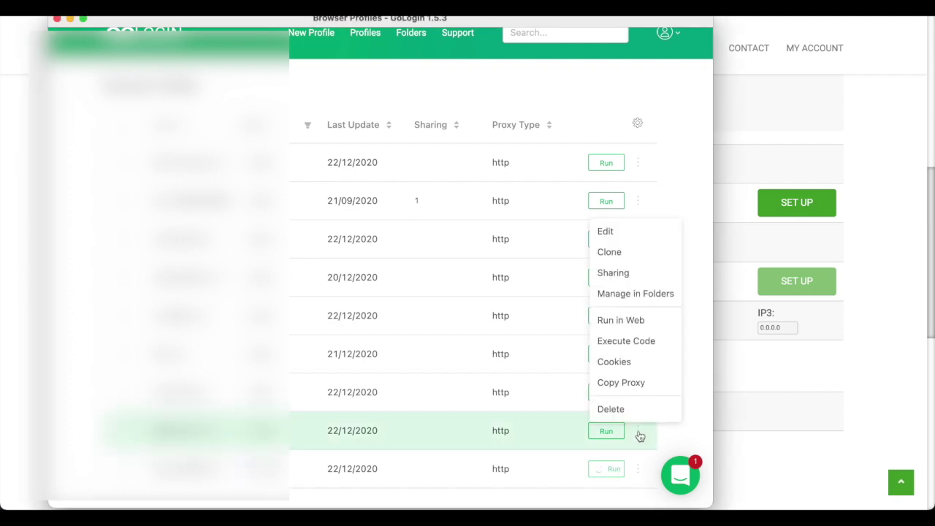
click(627, 232)
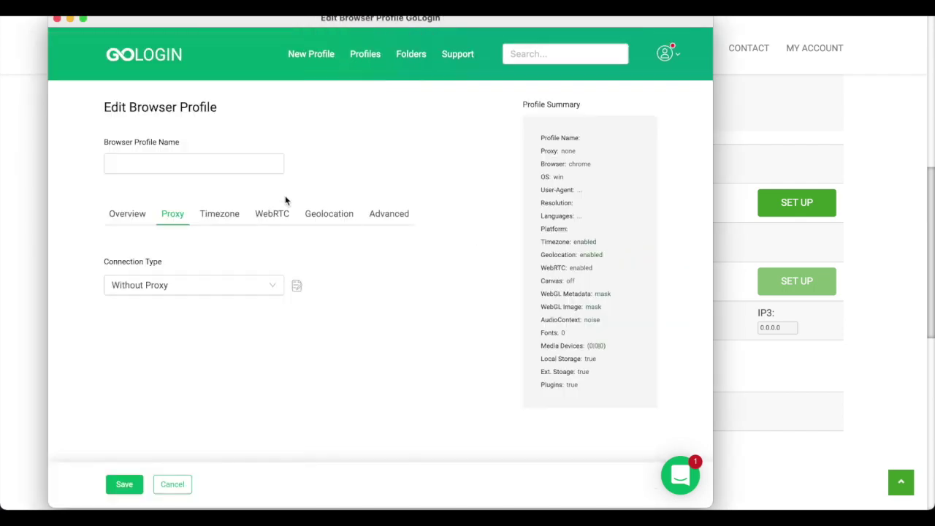
click(206, 219)
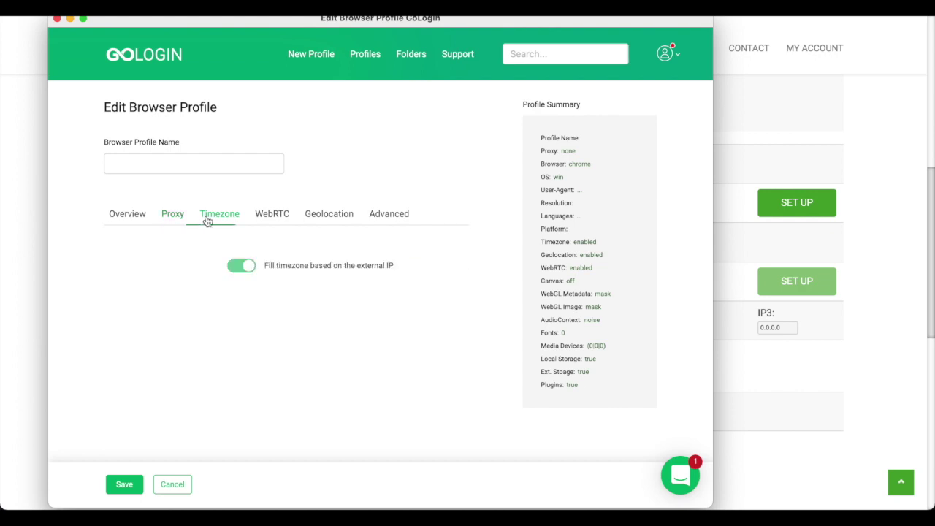
click(267, 216)
click(324, 214)
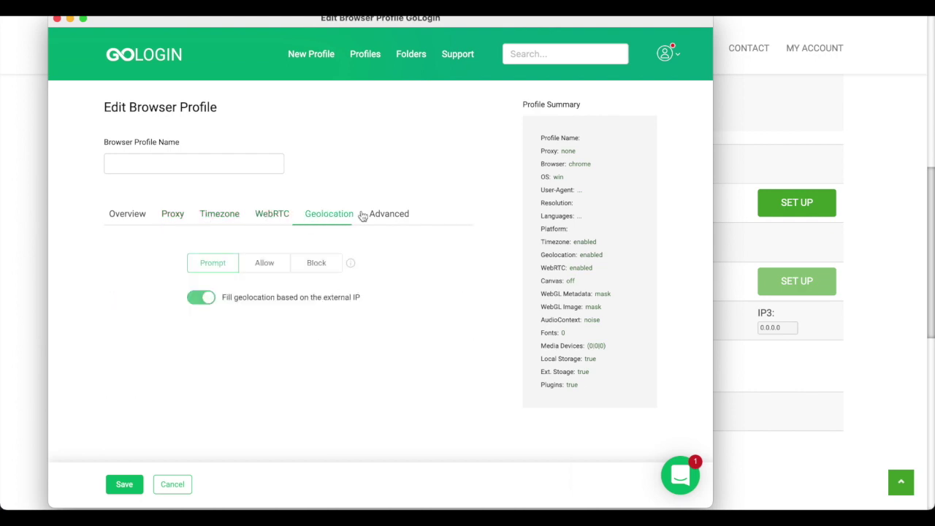
Examine the profile's Advanced settings, covering navigator, fonts, media devices, hardware, storage, plugins and the Other options
click(391, 214)
scroll(400, 242, down, 3)
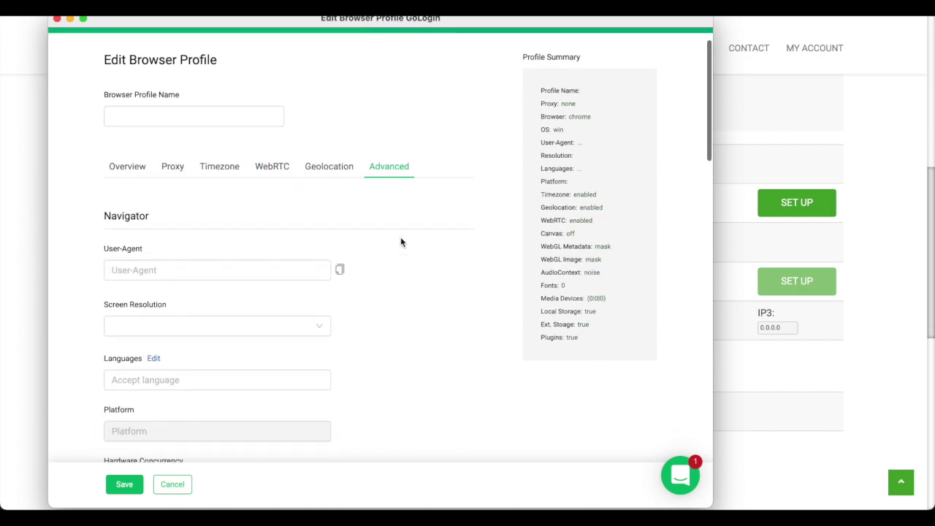
scroll(354, 205, down, 6)
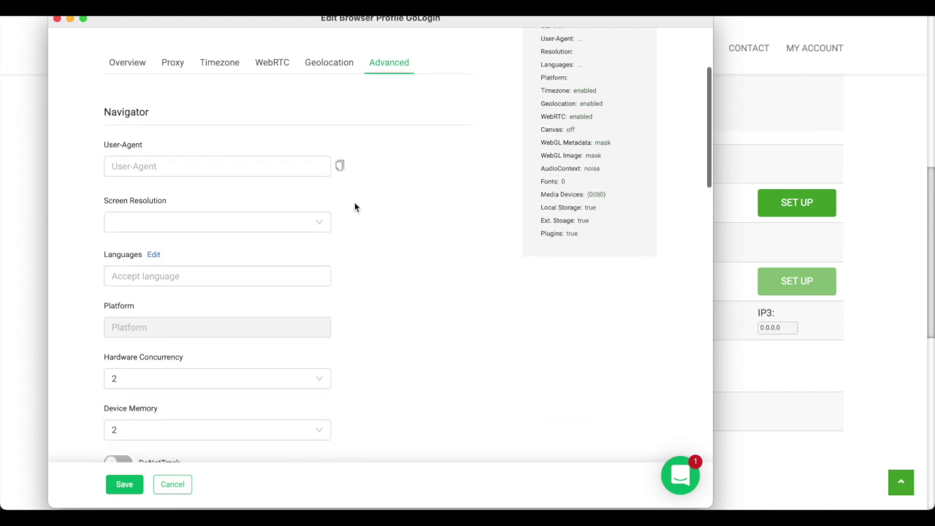
scroll(354, 204, down, 9)
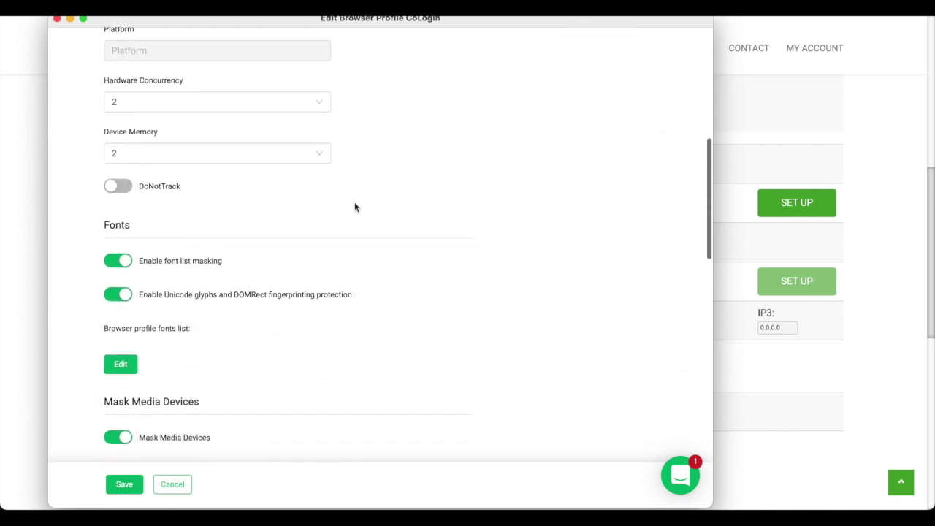
scroll(356, 207, down, 7)
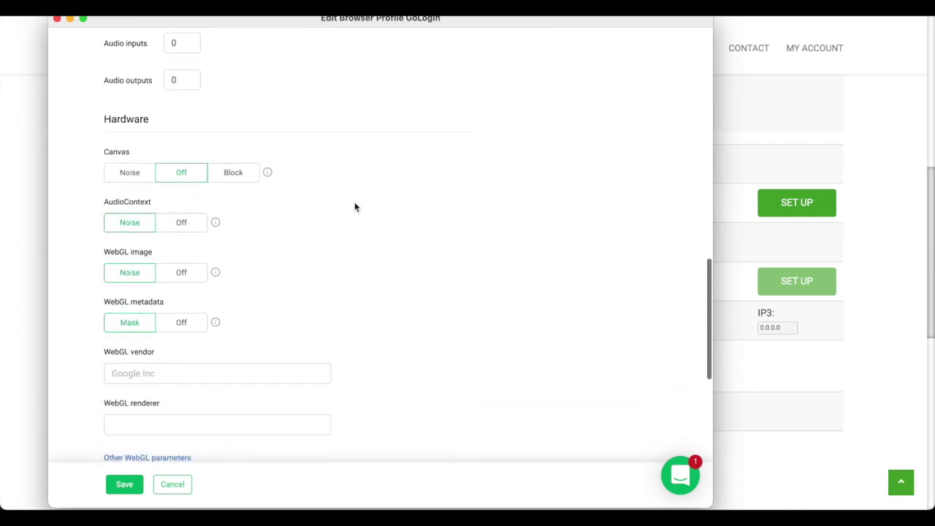
scroll(356, 207, down, 5)
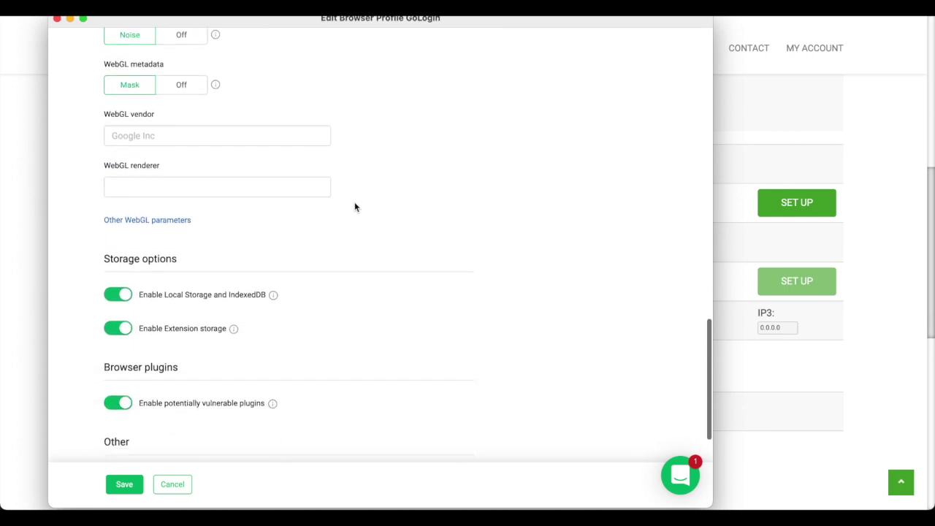
scroll(356, 208, up, 3)
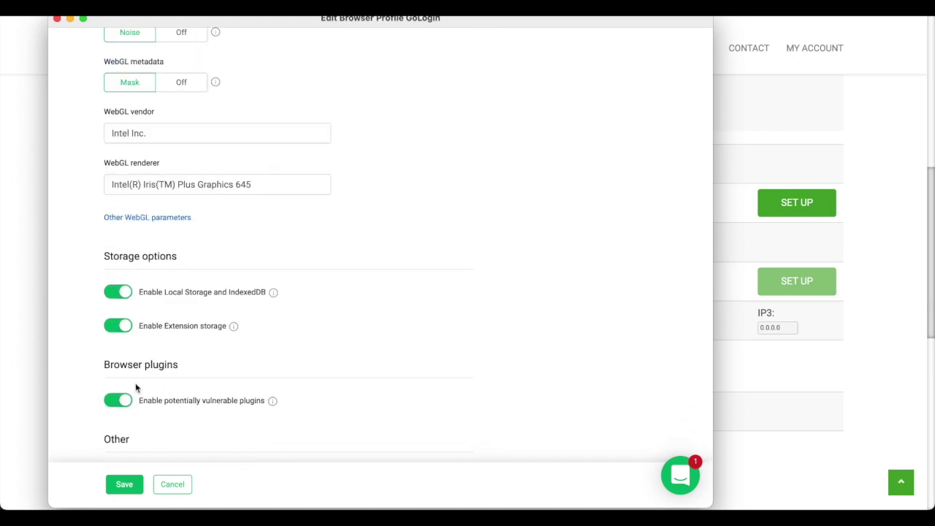
scroll(198, 343, down, 6)
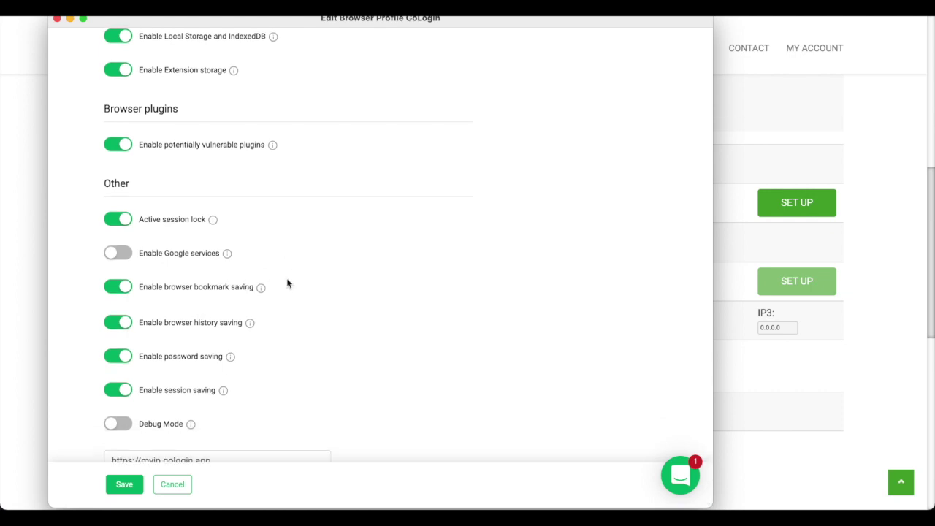
scroll(288, 282, up, 1)
scroll(287, 282, down, 1)
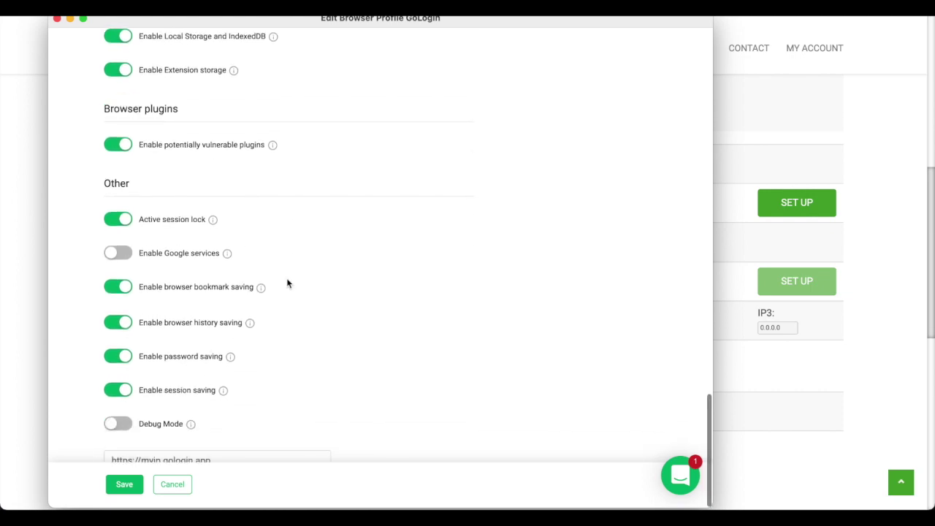
Recheck the profile's hardware and WebGL settings and save the browser profile
mouse_move(466, 24)
mouse_down()
mouse_move(479, 1)
mouse_move(473, 27)
mouse_up()
scroll(359, 254, up, 1)
scroll(359, 254, up, 10)
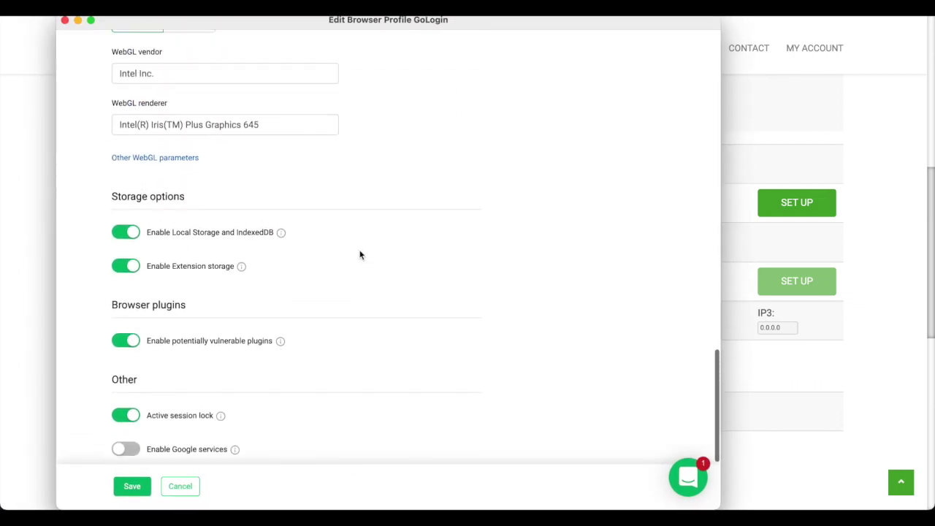
scroll(353, 254, down, 1)
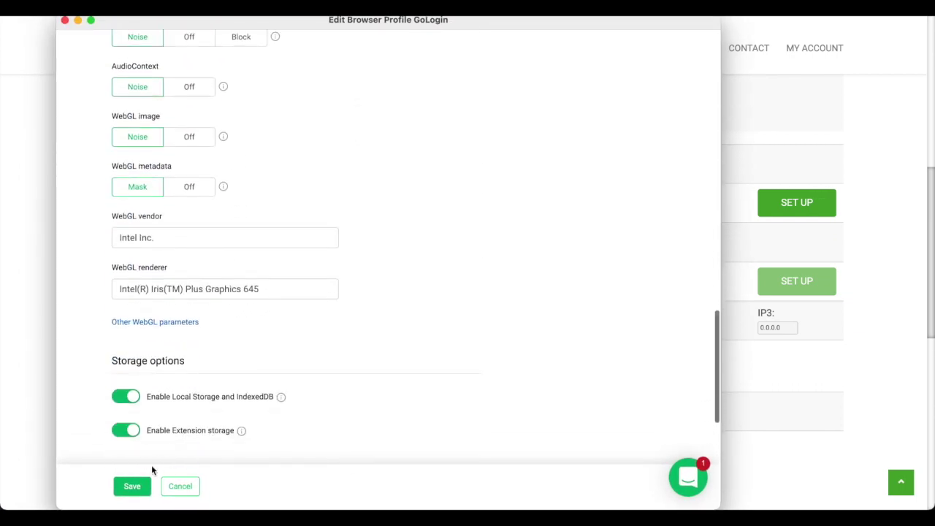
click(132, 486)
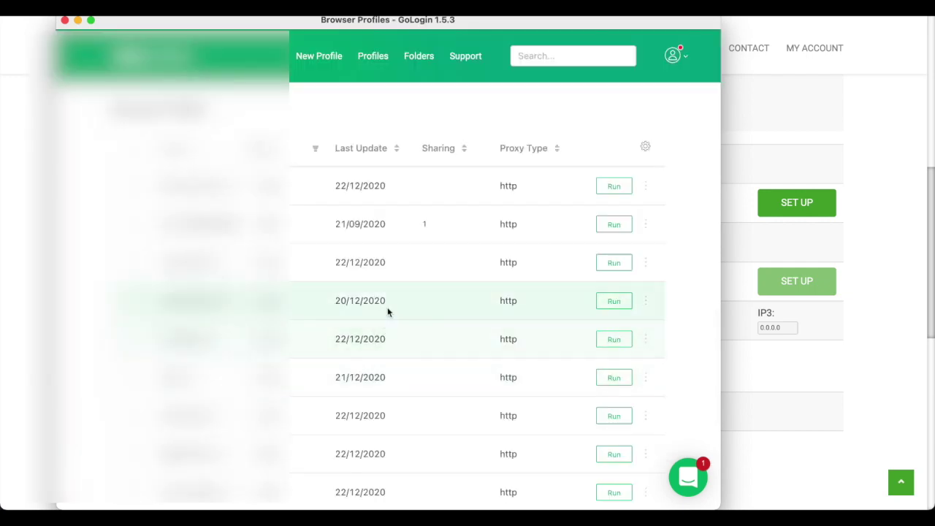